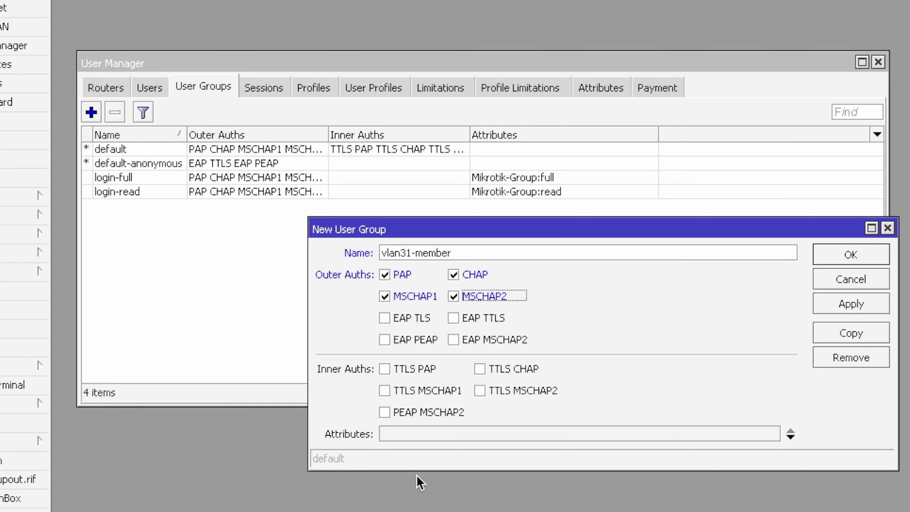
- Add the attribute Mikrotik-Wireless-VLANID with value 31 to the new vlan31-member user group and save the group
left_click(479, 431)
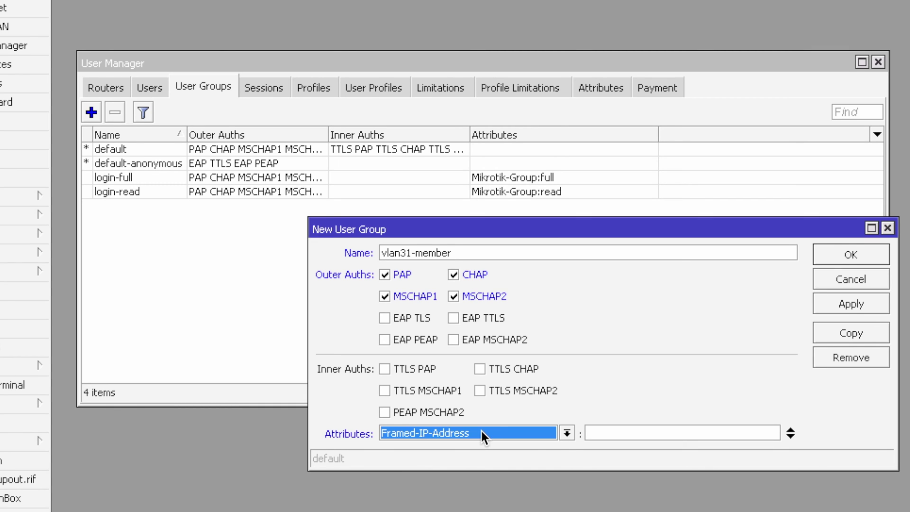
left_click(567, 433)
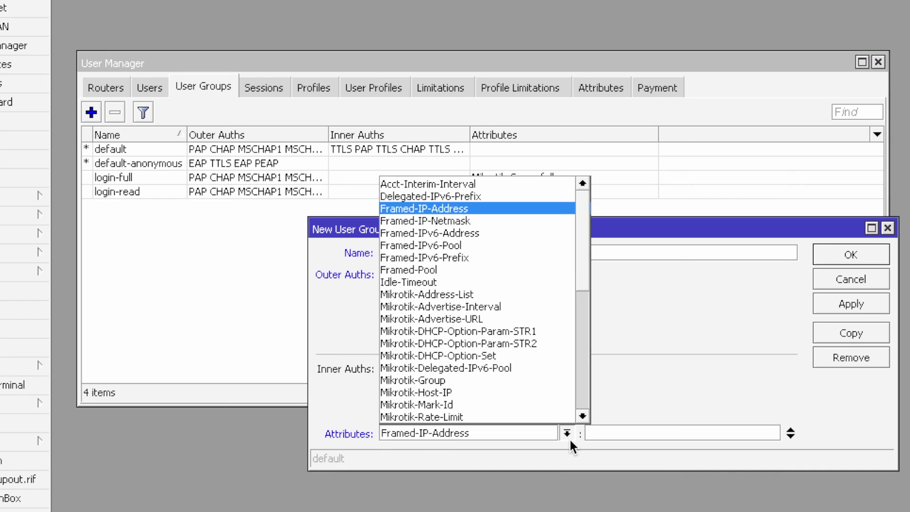
left_click(582, 416)
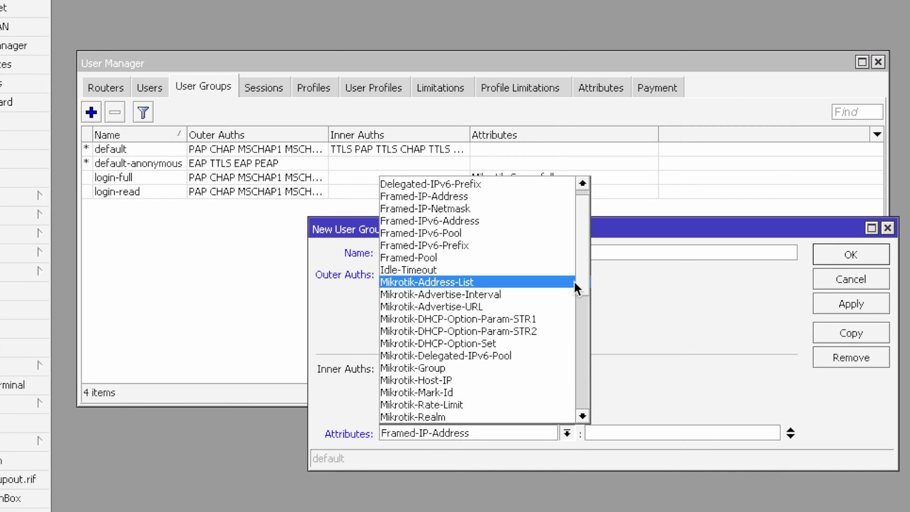
scroll(589, 270, "down", 4)
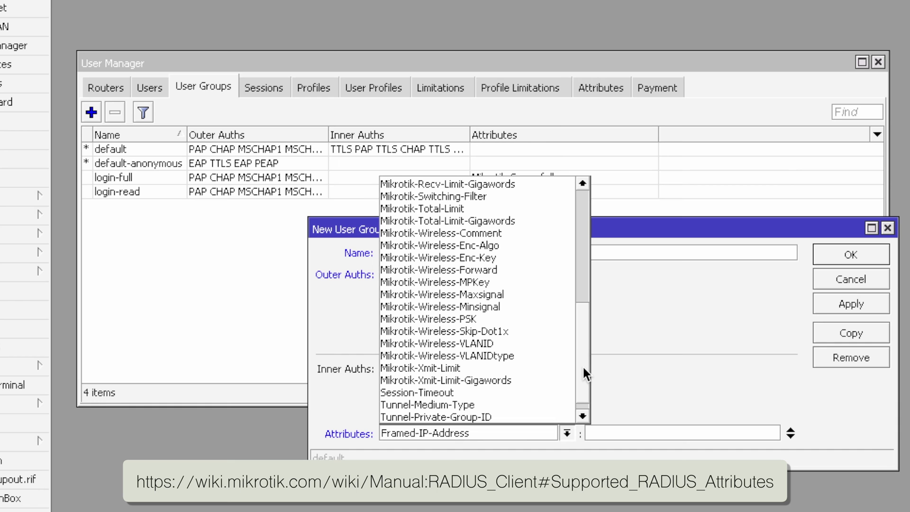
left_click(533, 343)
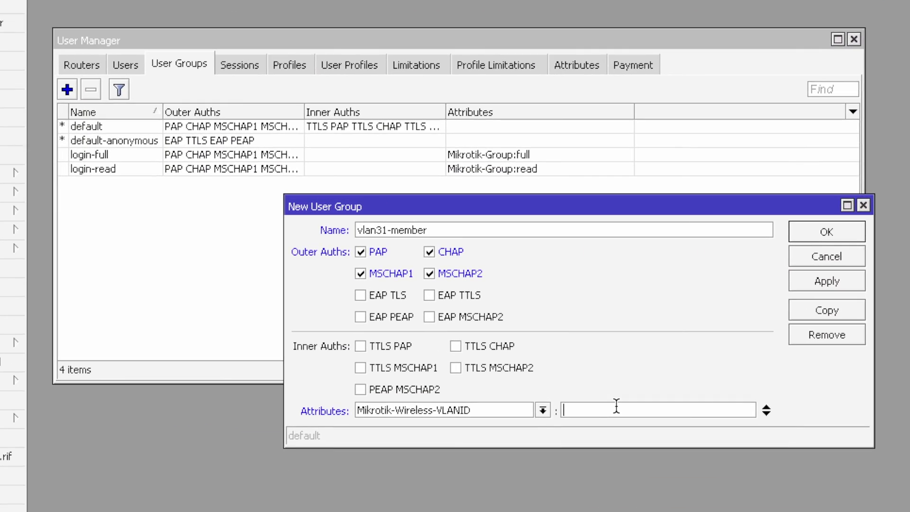
type("31")
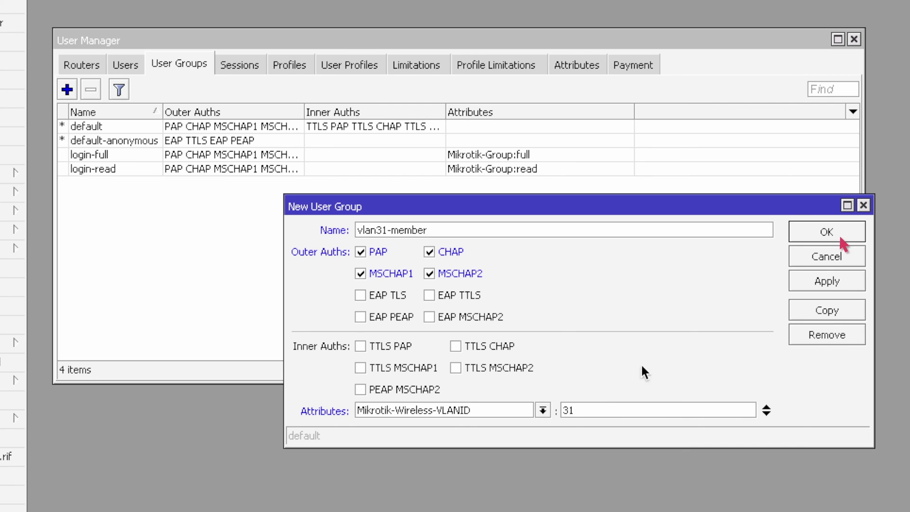
left_click(822, 240)
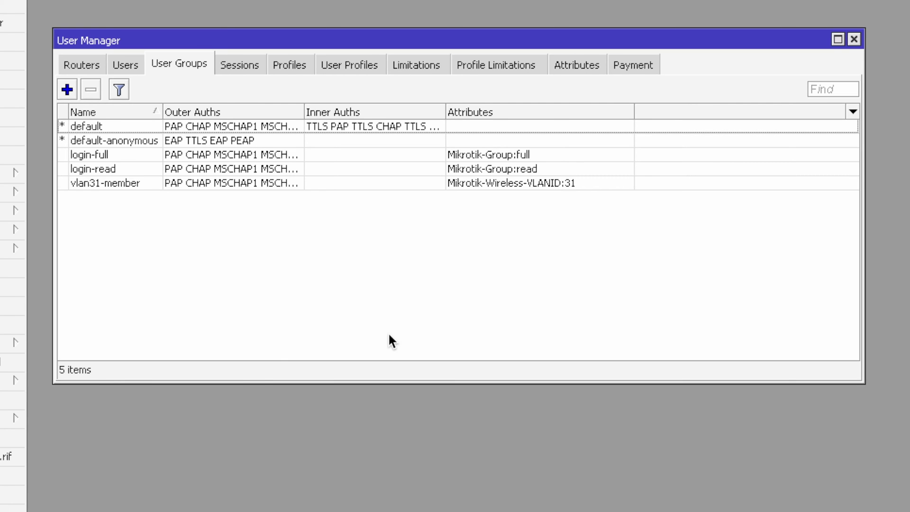
- Show the User Manager users, then open the rmac wireless security profile on the access point for review
left_click(130, 67)
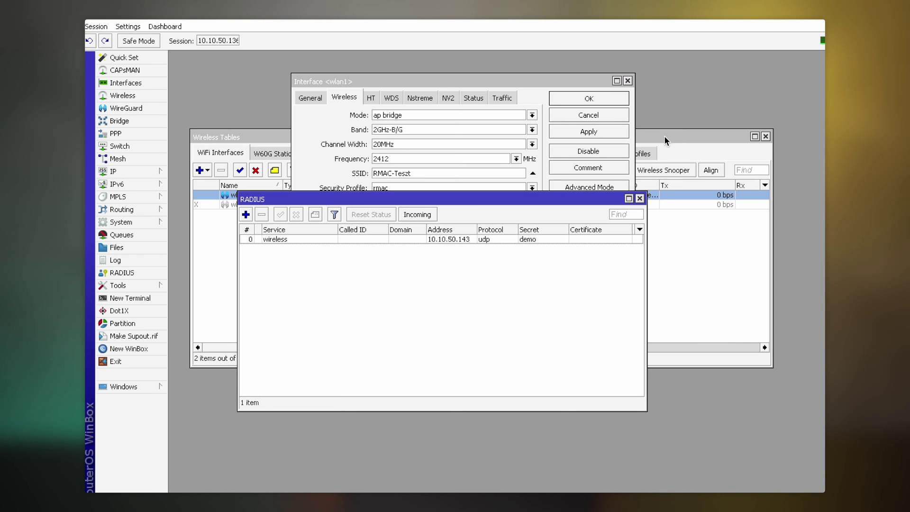
left_click(682, 137)
left_click(493, 154)
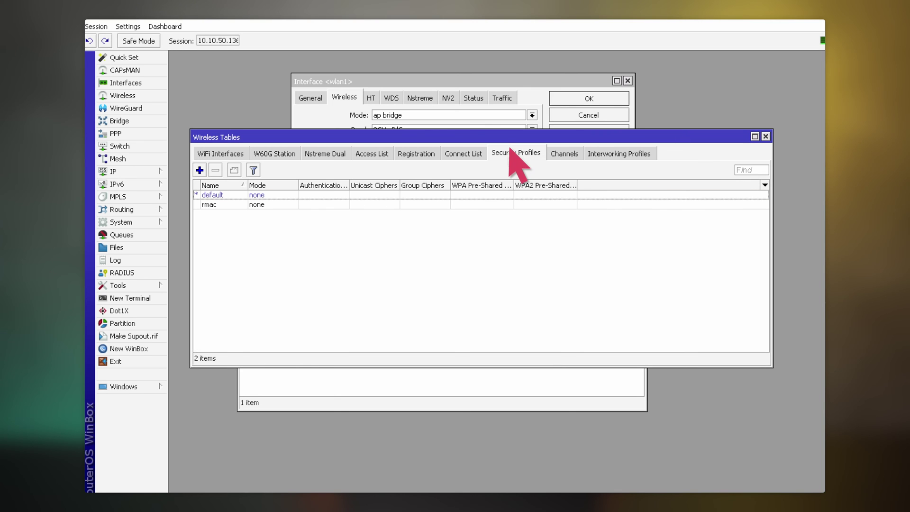
double_click(284, 203)
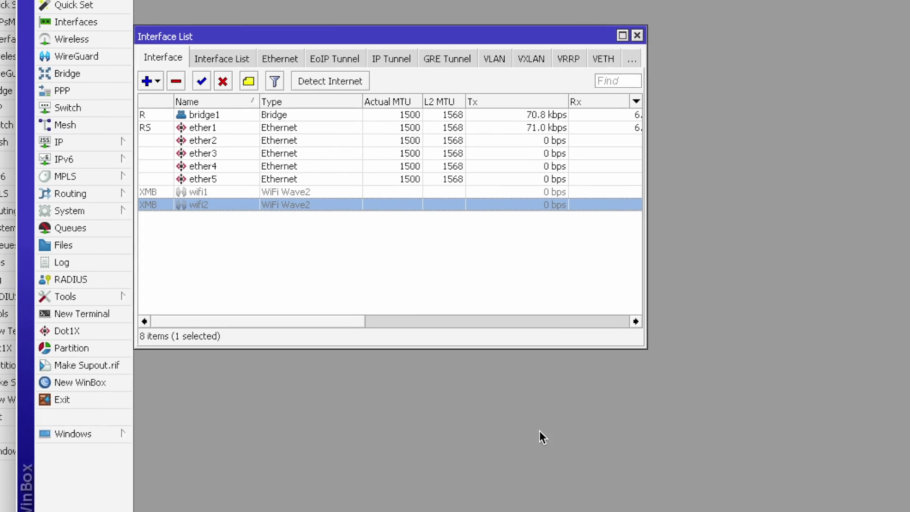
- Copy the MAC address of the wifi2 interface on the Teszt-Client router
double_click(285, 204)
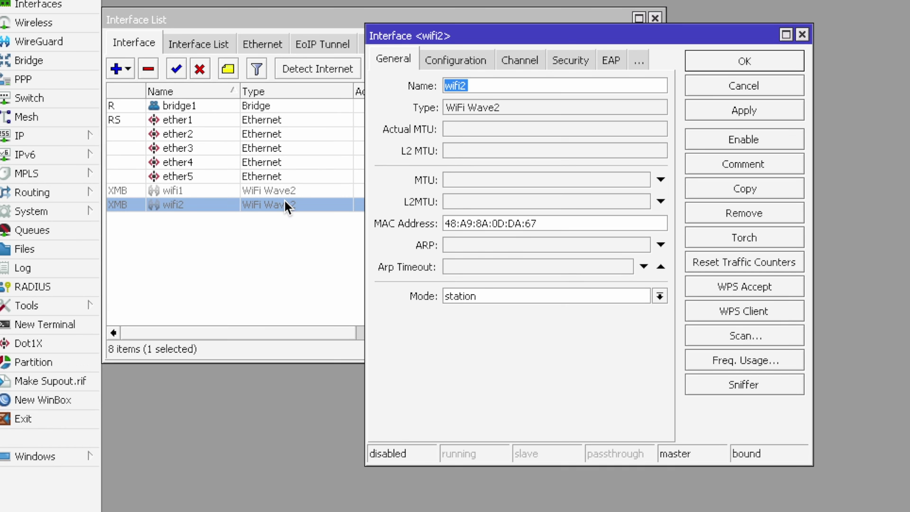
double_click(558, 218)
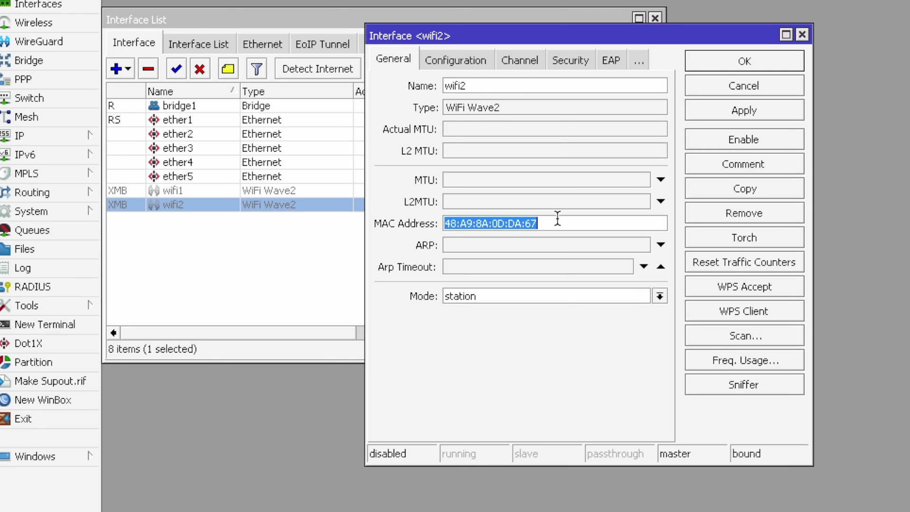
right_click(525, 224)
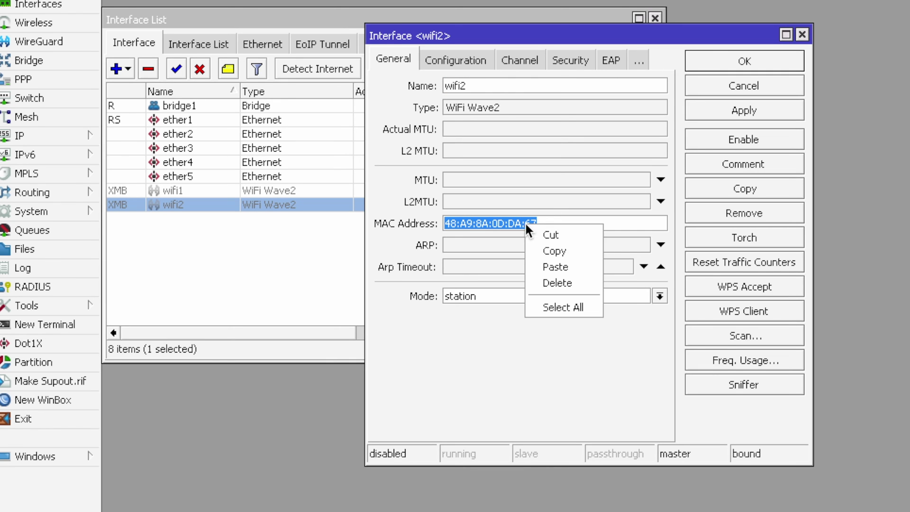
left_click(582, 255)
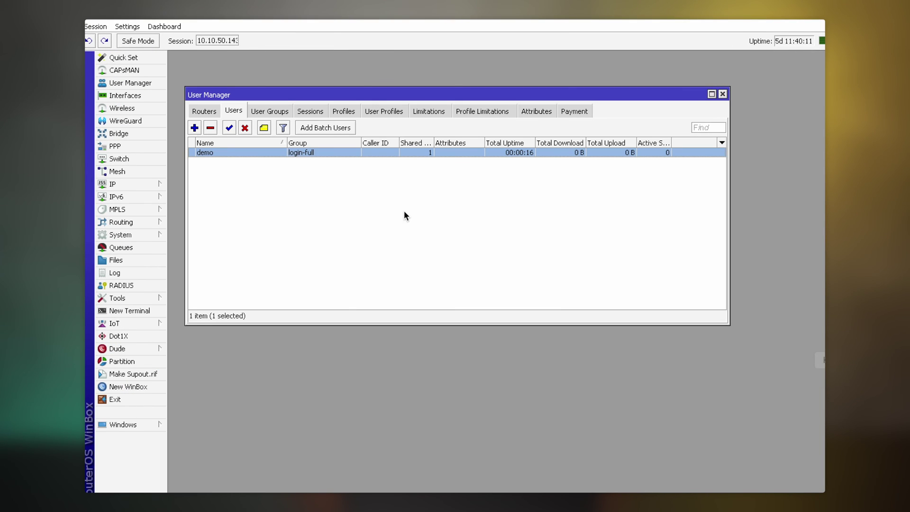
- Add a User Manager user on Teszt-Router named with the copied MAC address 48:A9:8A:0D:DA:67, in the default group
left_click(194, 127)
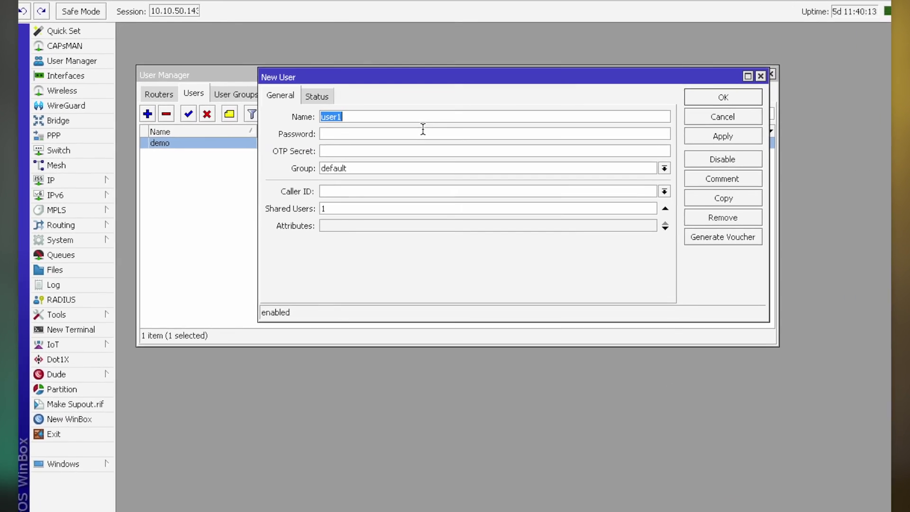
key("ctrl+v")
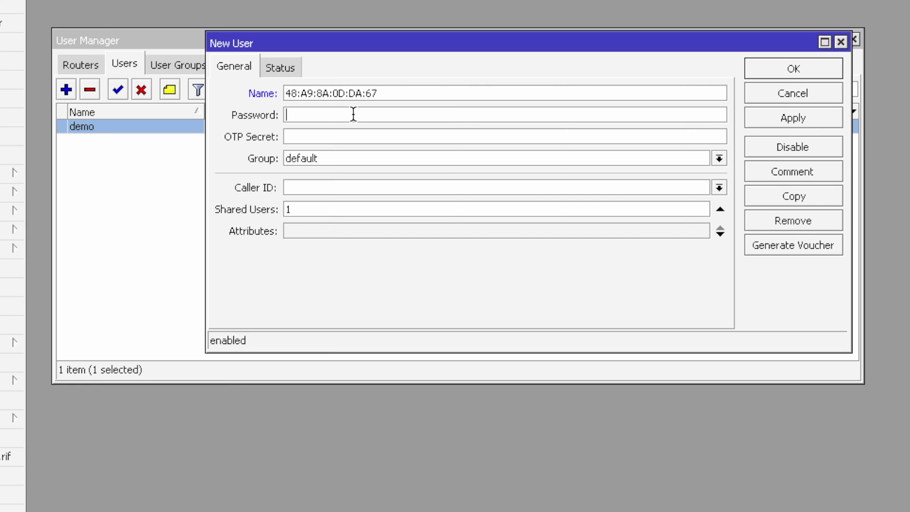
left_click(350, 161)
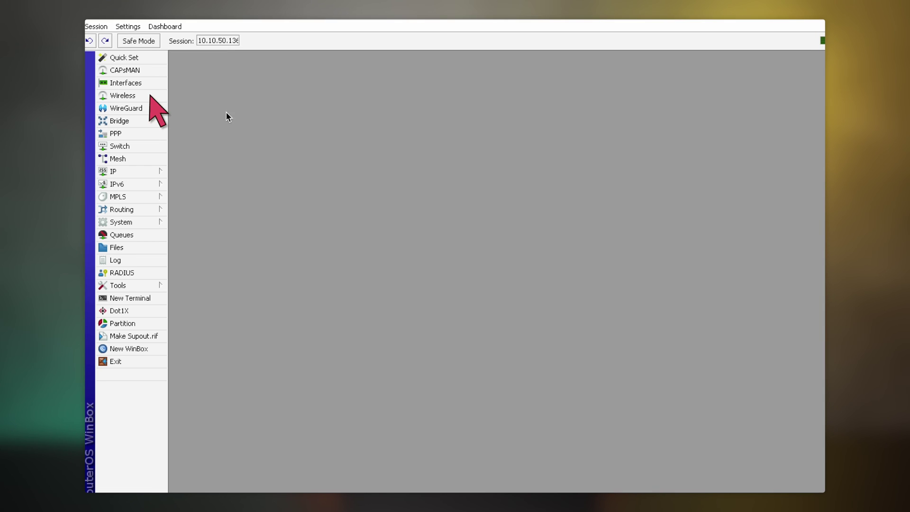
- Locate the rmac security profile on the access point and open its first wireless interface for review
left_click(122, 95)
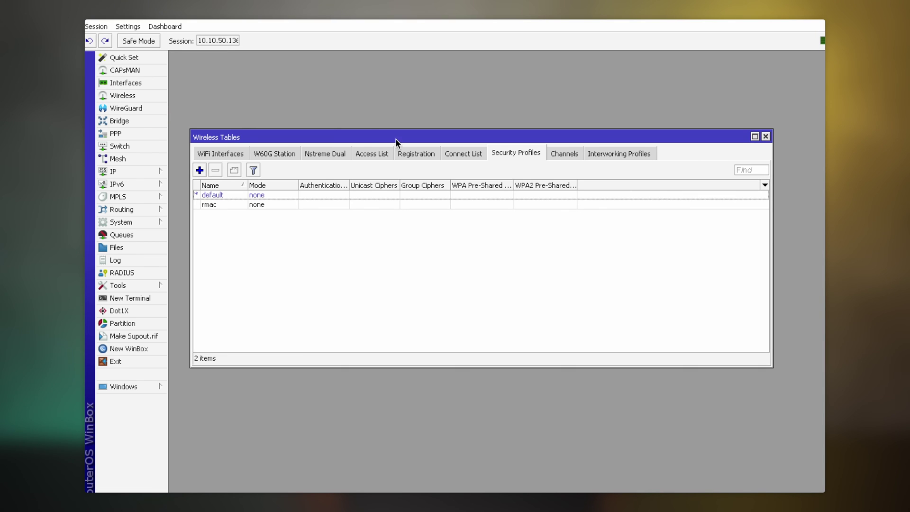
left_click(229, 205)
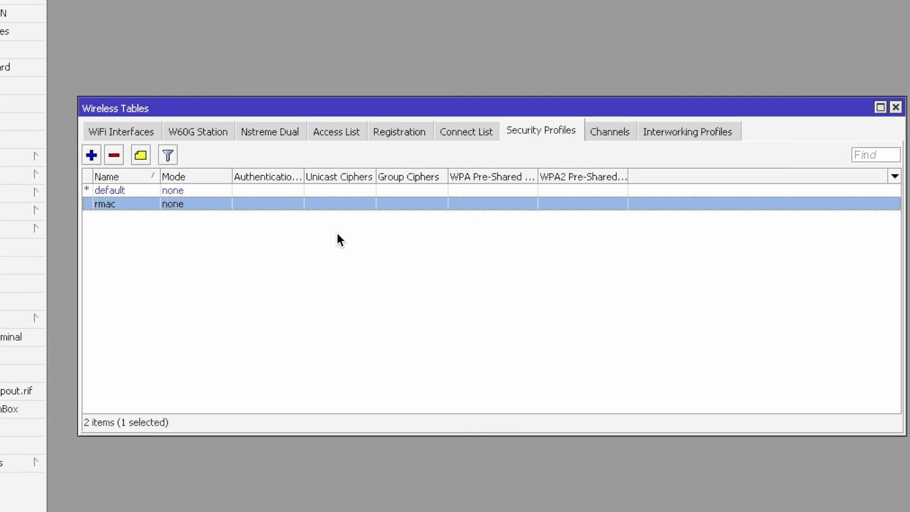
left_click(113, 125)
double_click(157, 188)
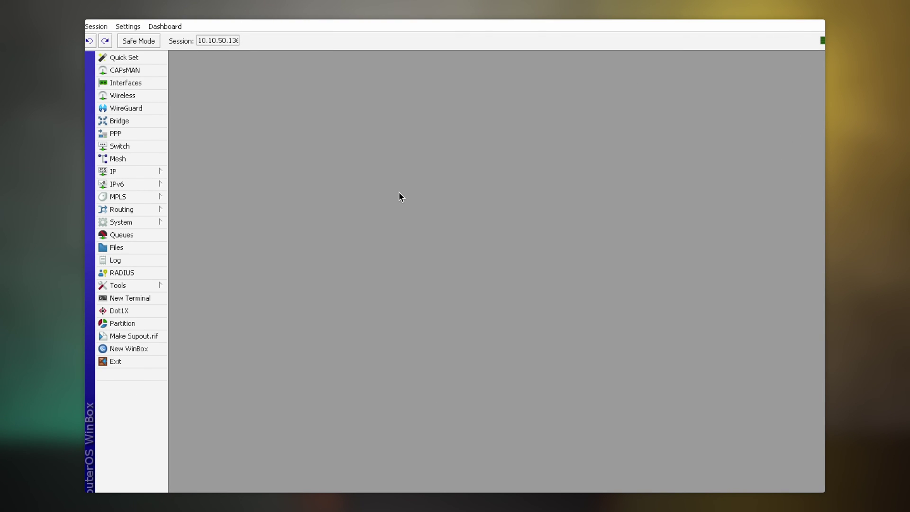
- Inspect wlan1 and vlan31 in the access point's interface list, checking vlan31's VLAN ID and parent interface
left_click(133, 83)
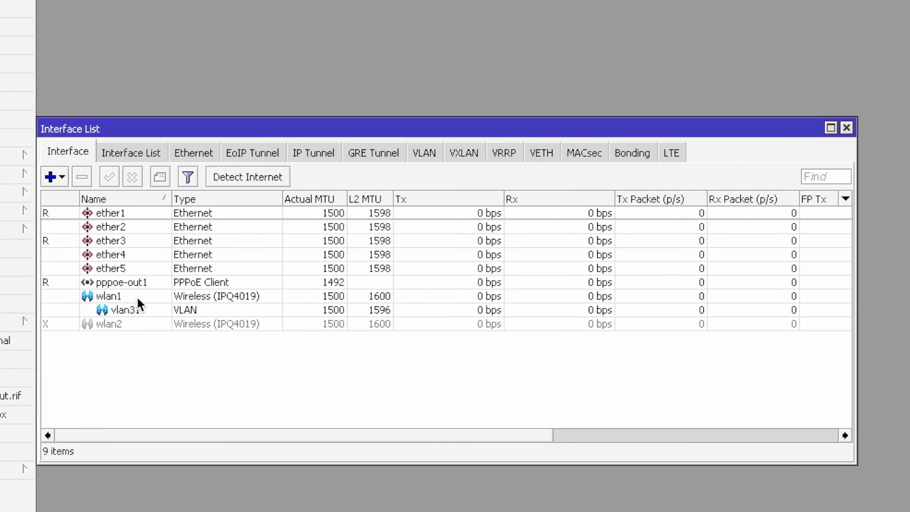
left_click(236, 267)
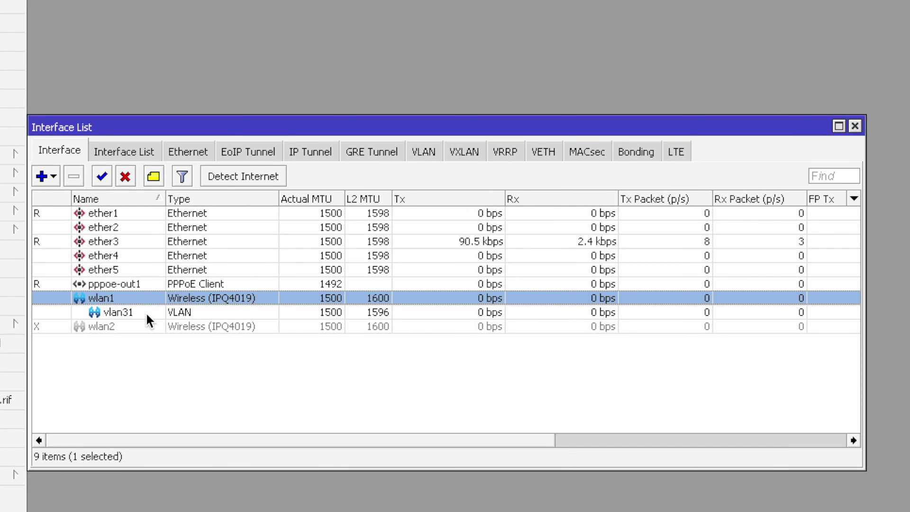
left_click(145, 312)
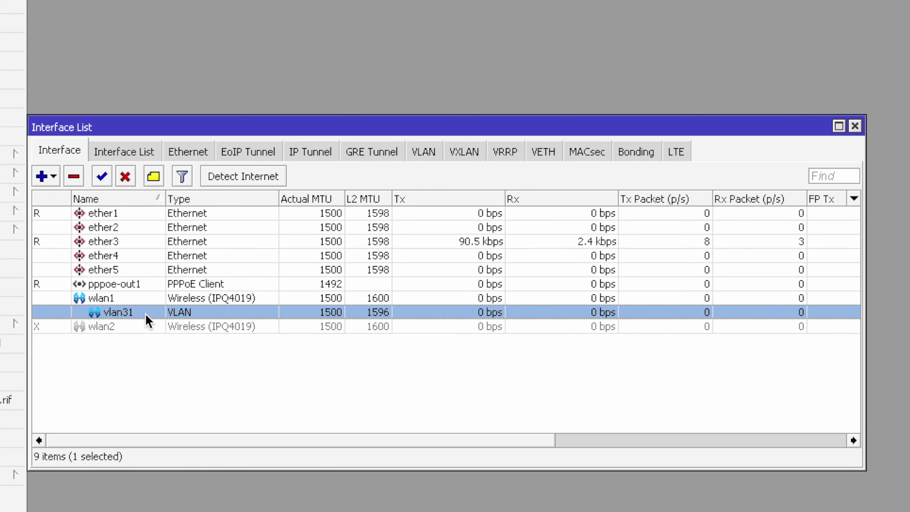
double_click(259, 312)
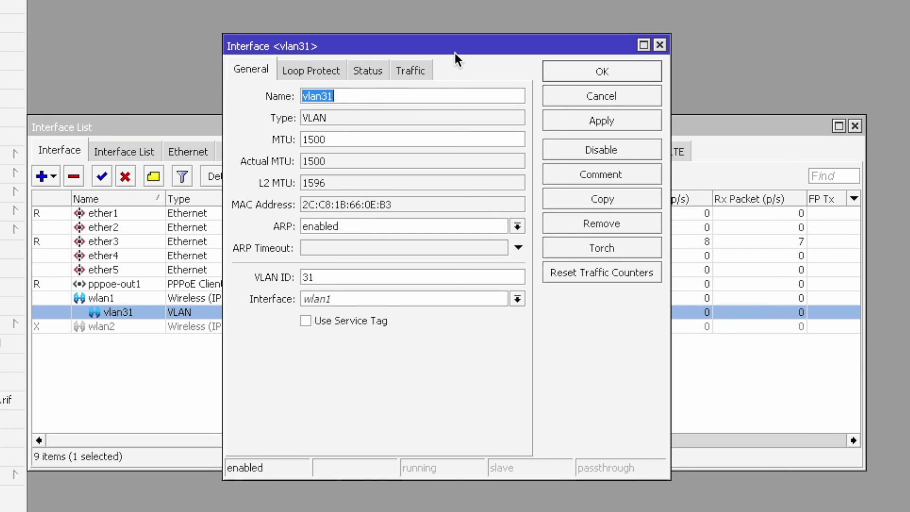
left_click_drag(456, 52, 543, 88)
left_click(430, 313)
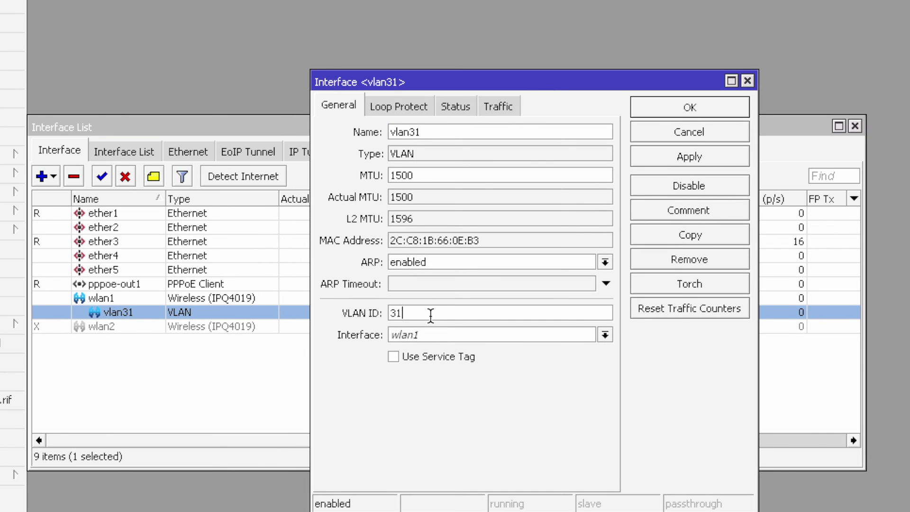
left_click(438, 333)
left_click(439, 334)
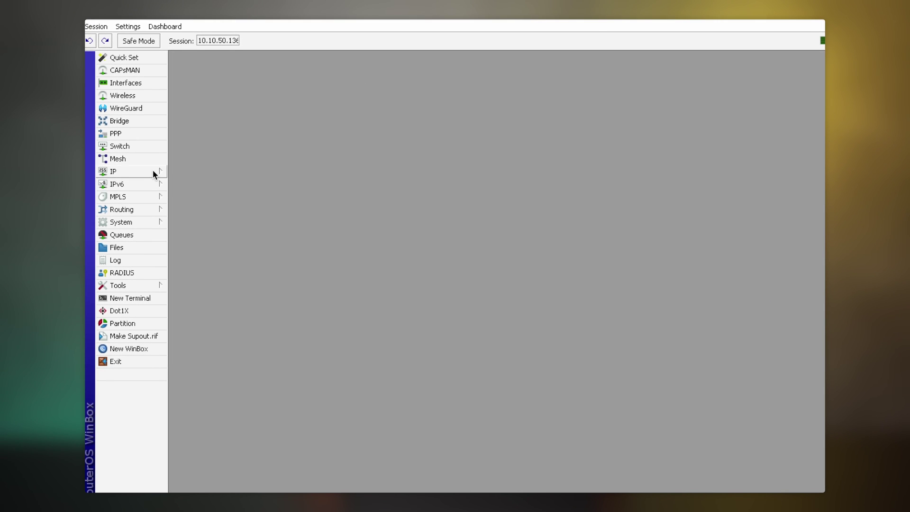
- Review the IP addresses assigned to wlan1 and vlan31 on the access point
left_click(142, 171)
left_click(195, 185)
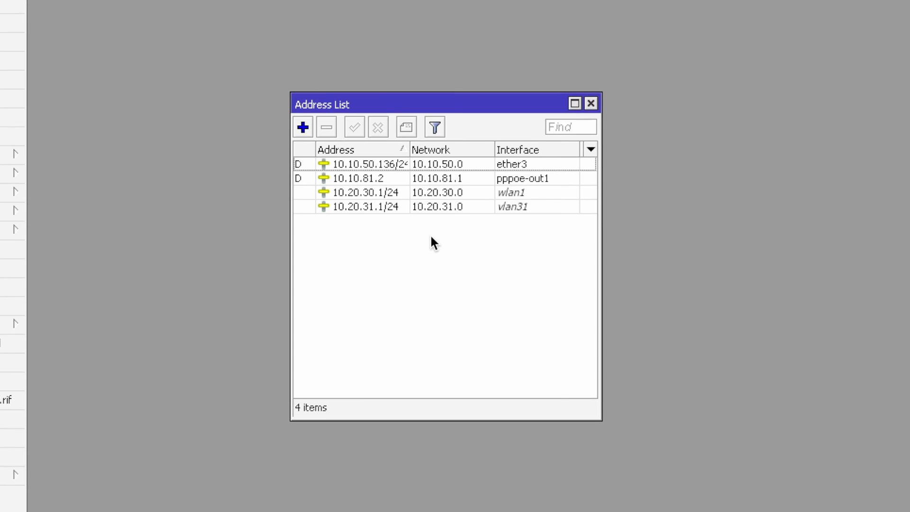
left_click(553, 199)
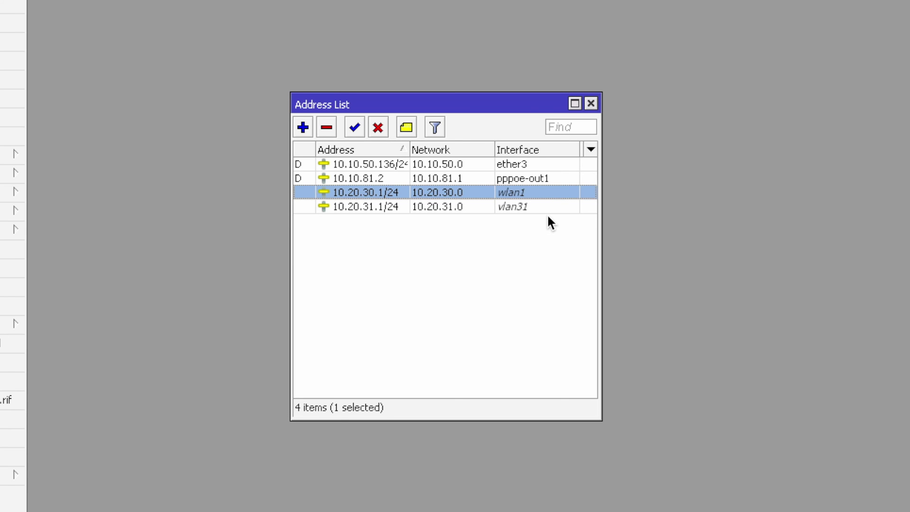
left_click(555, 207)
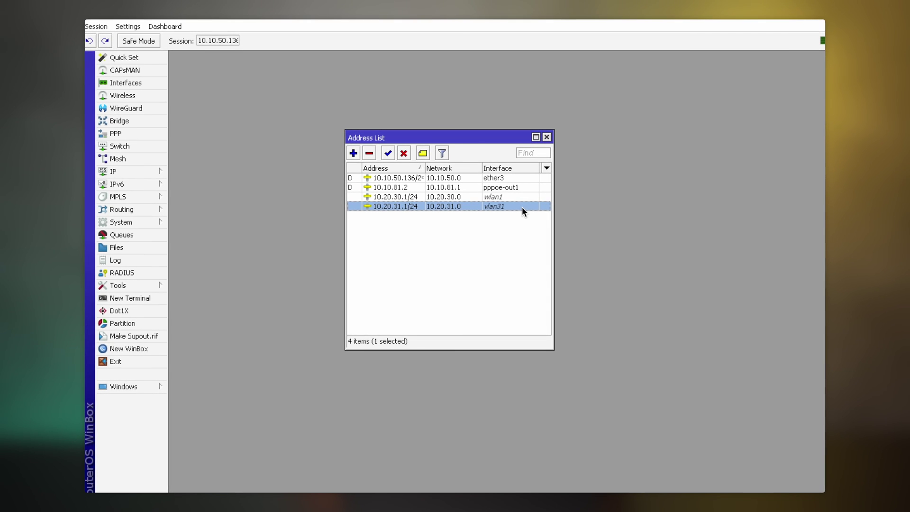
- Review the DHCP servers configured for wlan1 and vlan31 on the access point
left_click(163, 173)
left_click(229, 235)
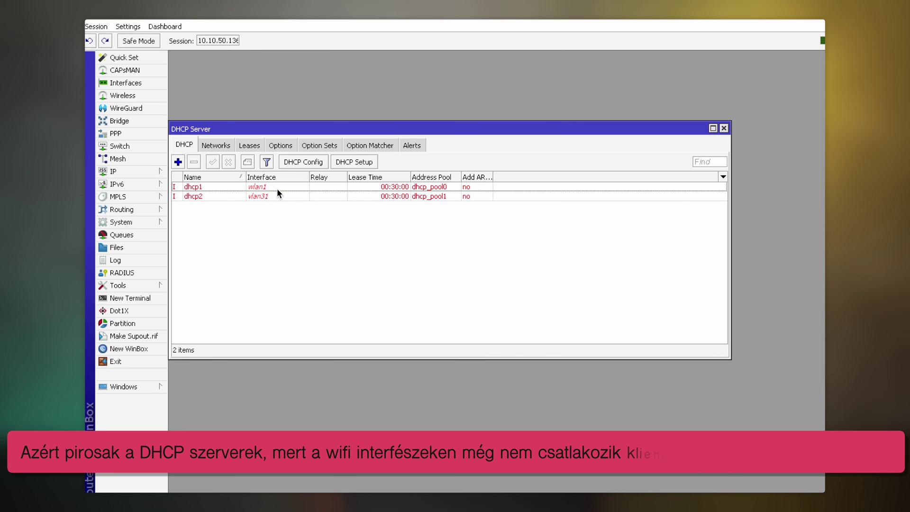
left_click(279, 186)
left_click(287, 197)
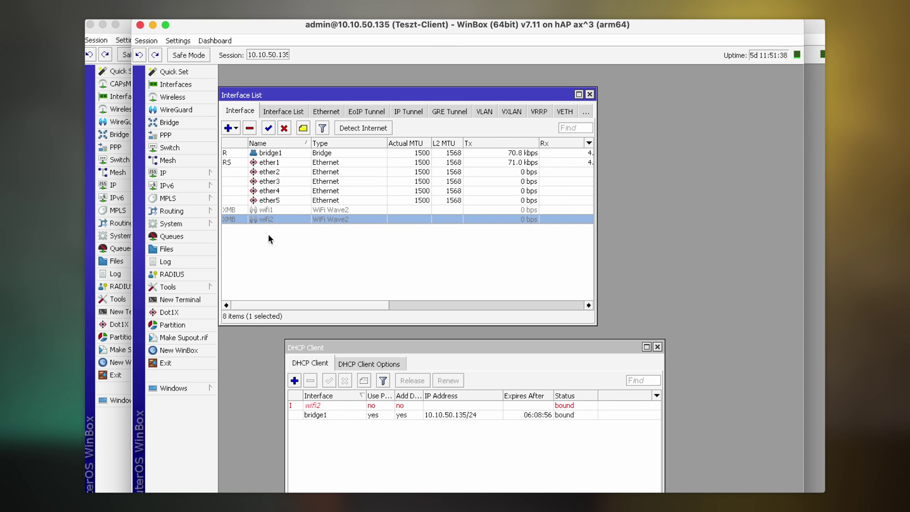
- Enable wifi2 on Teszt-Client, then check its user's group on Teszt-Router and the address the client receives
left_click(268, 126)
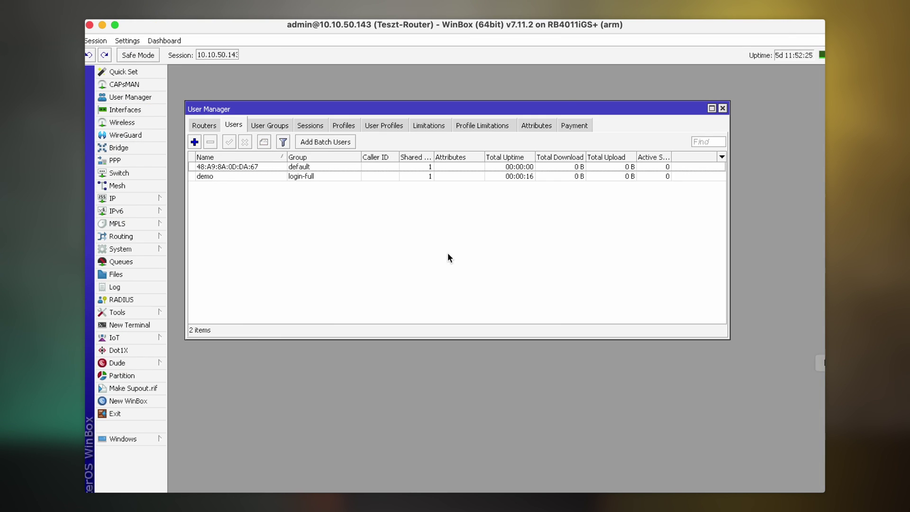
left_click(315, 166)
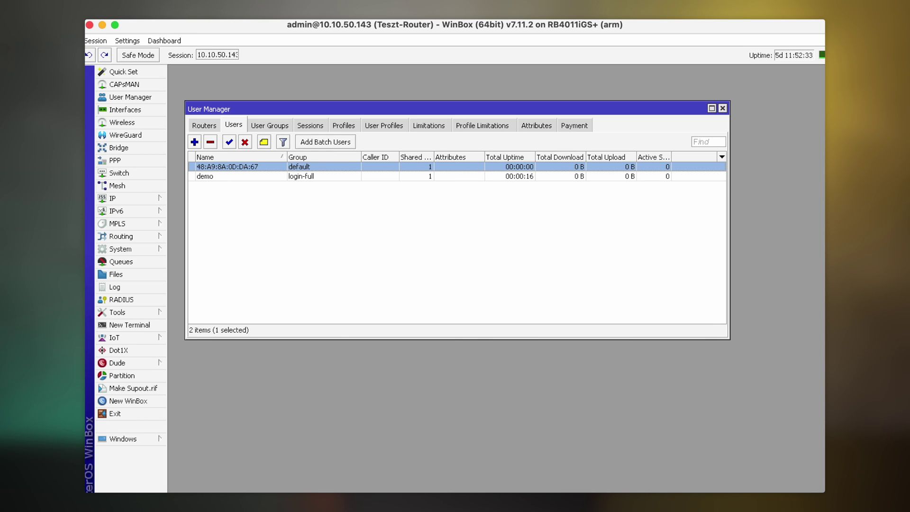
key("super+grave")
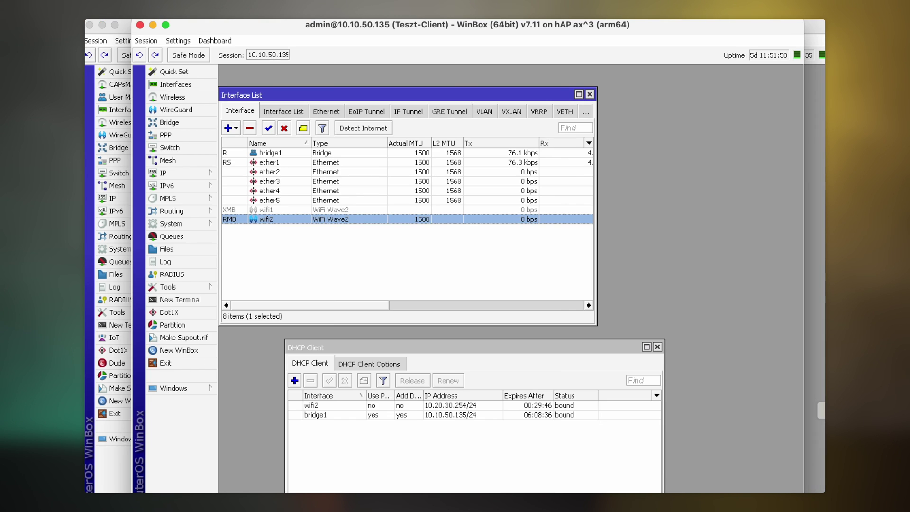
left_click(228, 230)
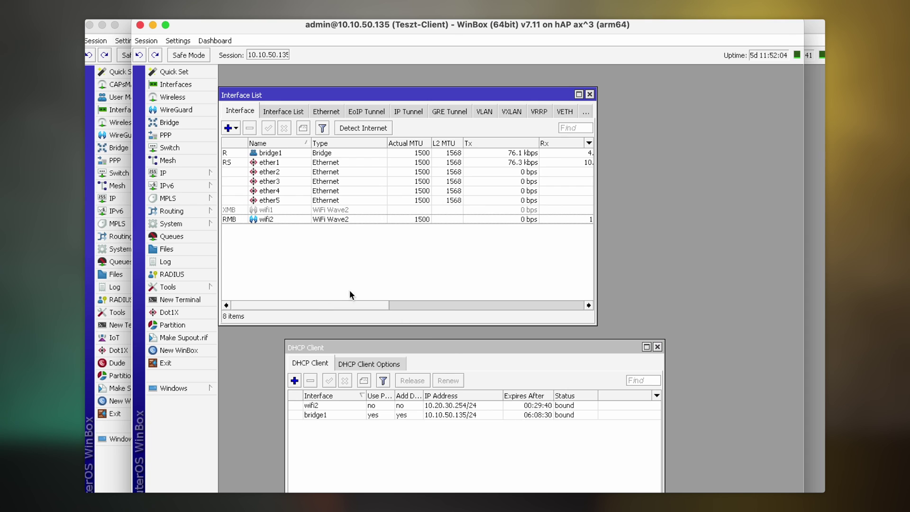
- Check the IP address leased to wifi2 in the DHCP client list on Teszt-Client
left_click(470, 352)
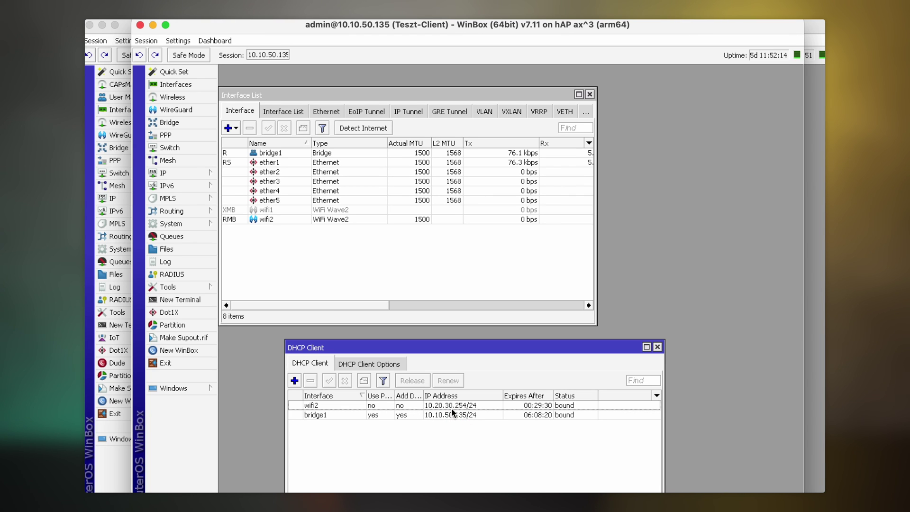
mouse_move(451, 410)
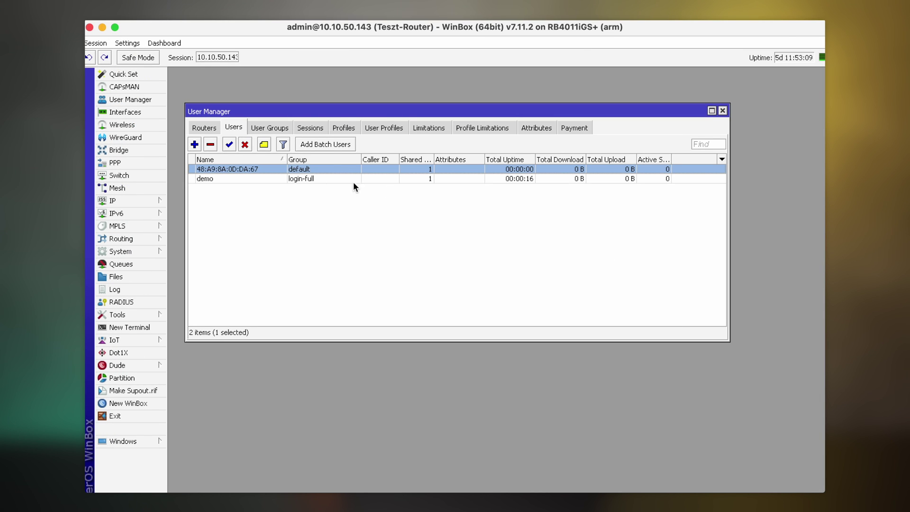
- On Teszt-Router, assign the User Manager user 48:A9:8A:0D:DA:67 to the vlan31-member group and save the change
double_click(315, 169)
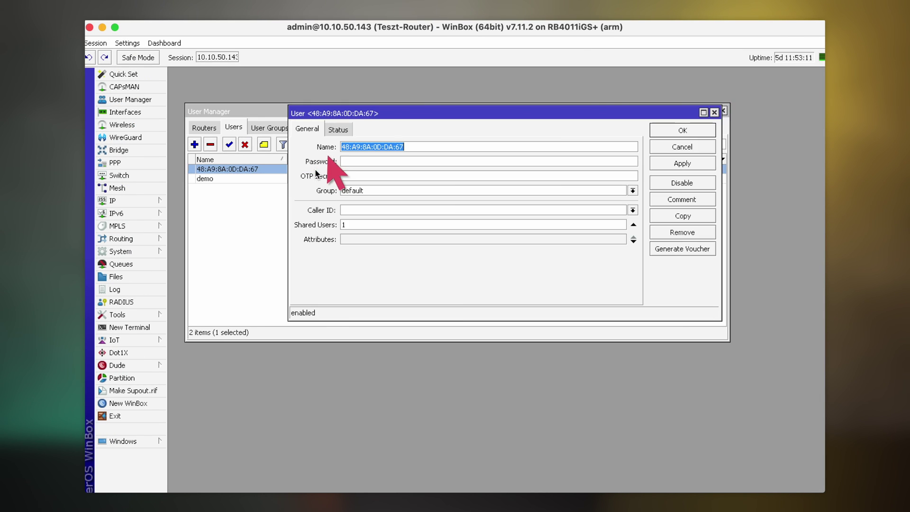
left_click(632, 190)
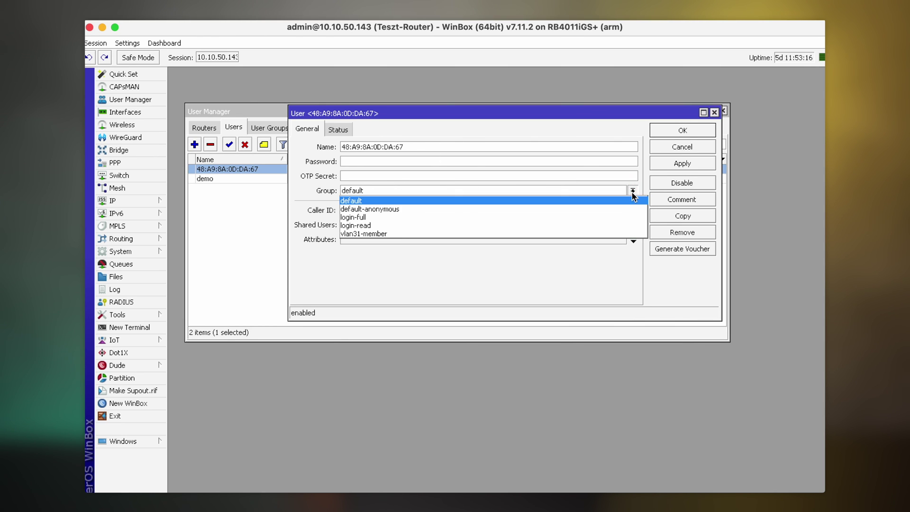
left_click(593, 234)
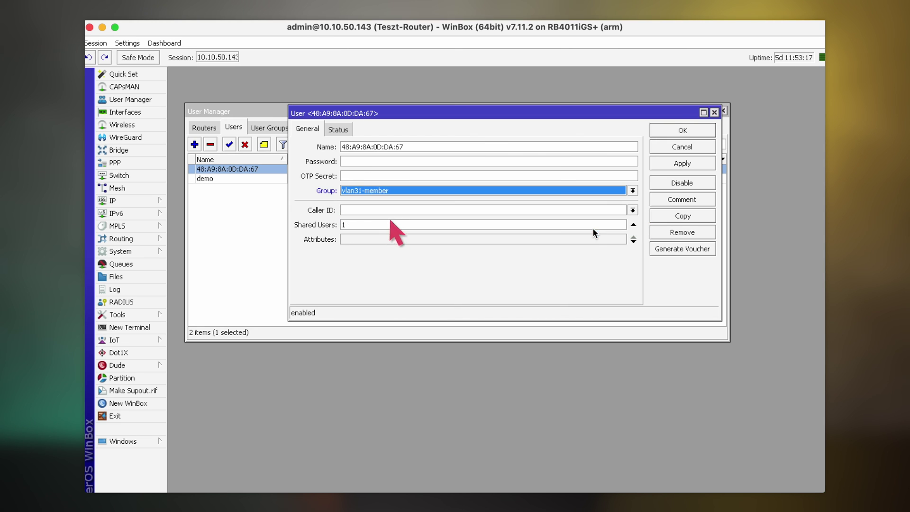
left_click(692, 127)
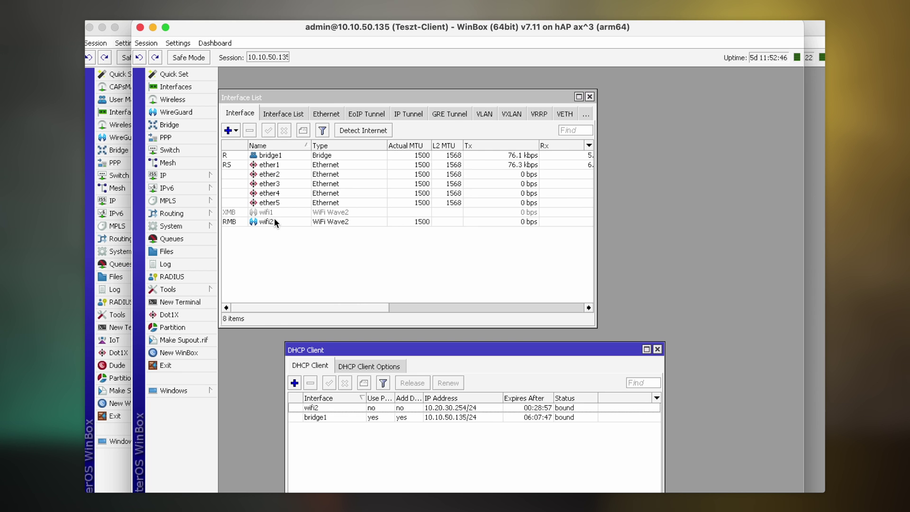
- Switch to Teszt-Client and select the wifi2 interface in its interface list
left_click(274, 217)
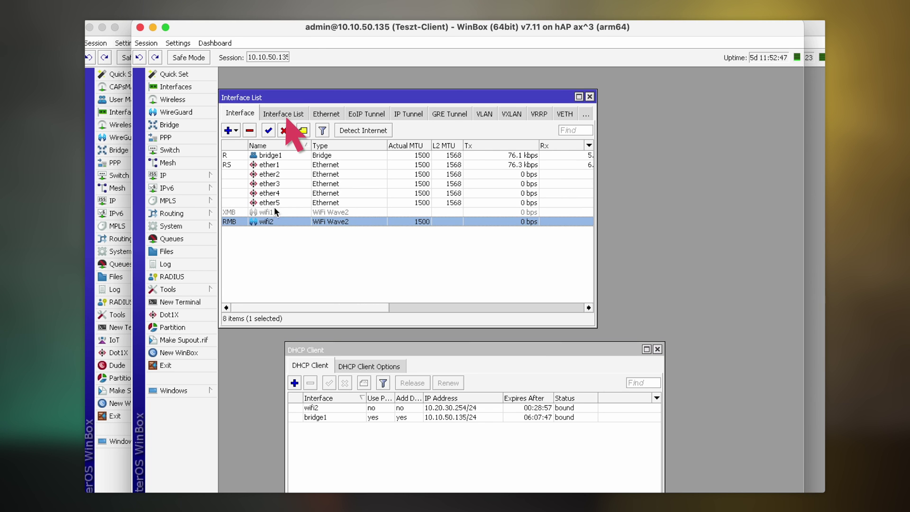